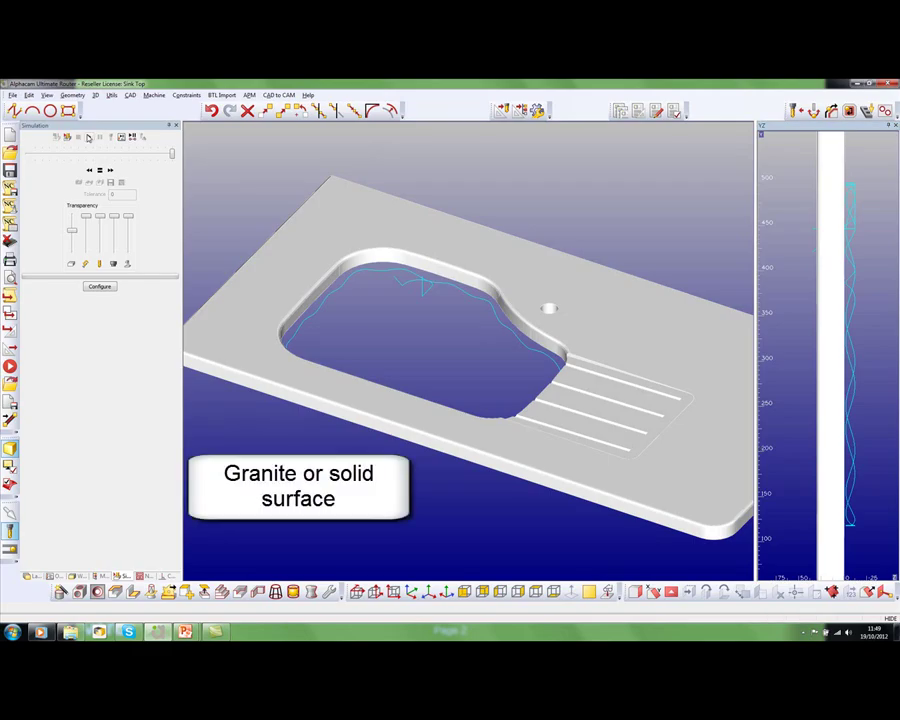
Step: Simulate the sink and plywood parts and examine the oscillating cut along the table leg's edge
click(89, 137)
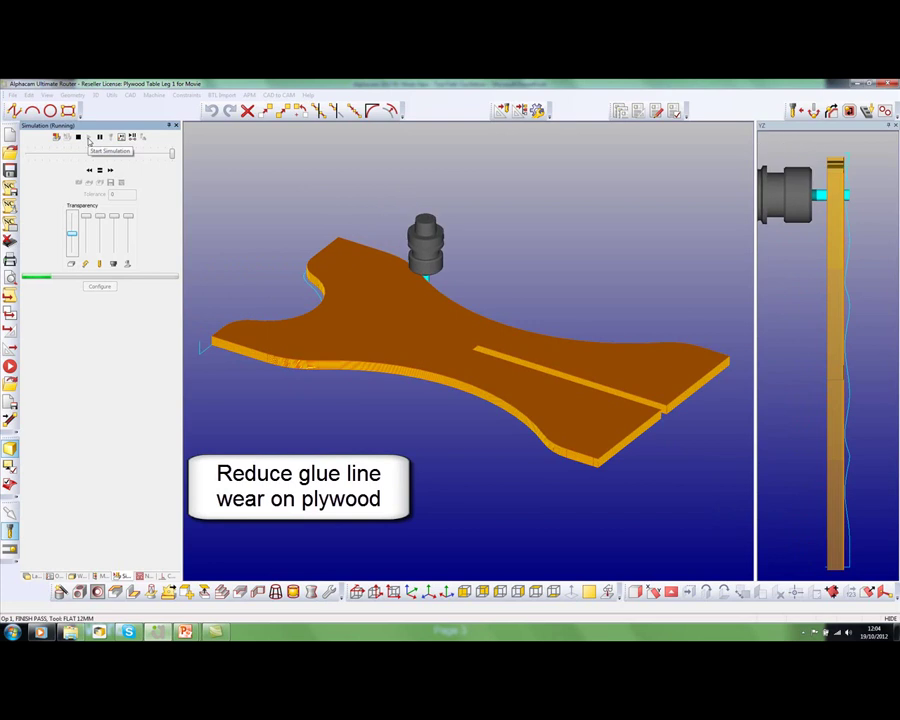
middle_drag(220, 400, 598, 472)
scroll(598, 472, up, 10)
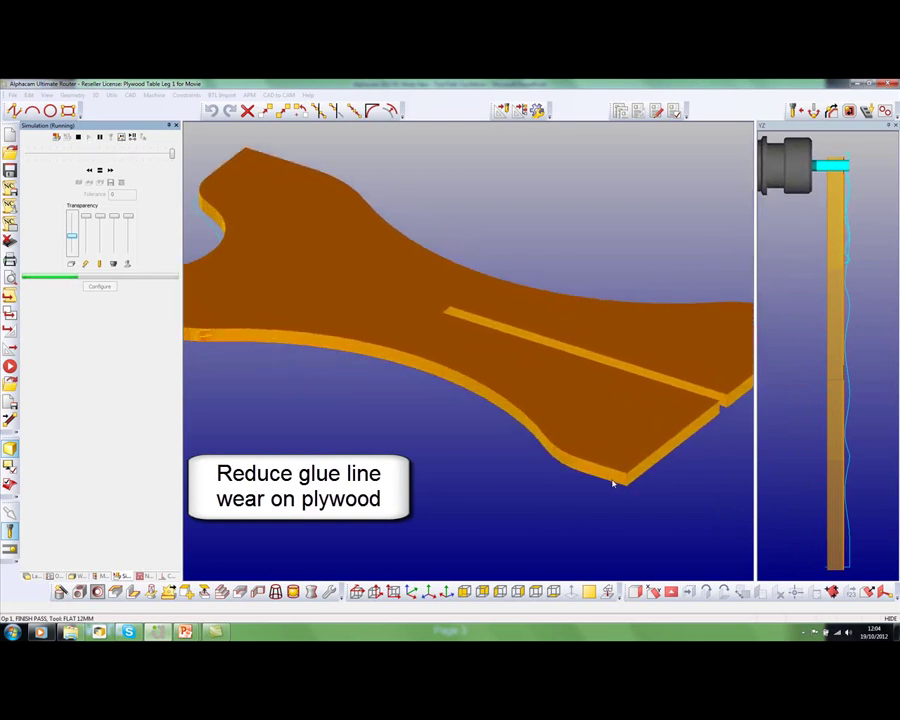
scroll(616, 480, up, 8)
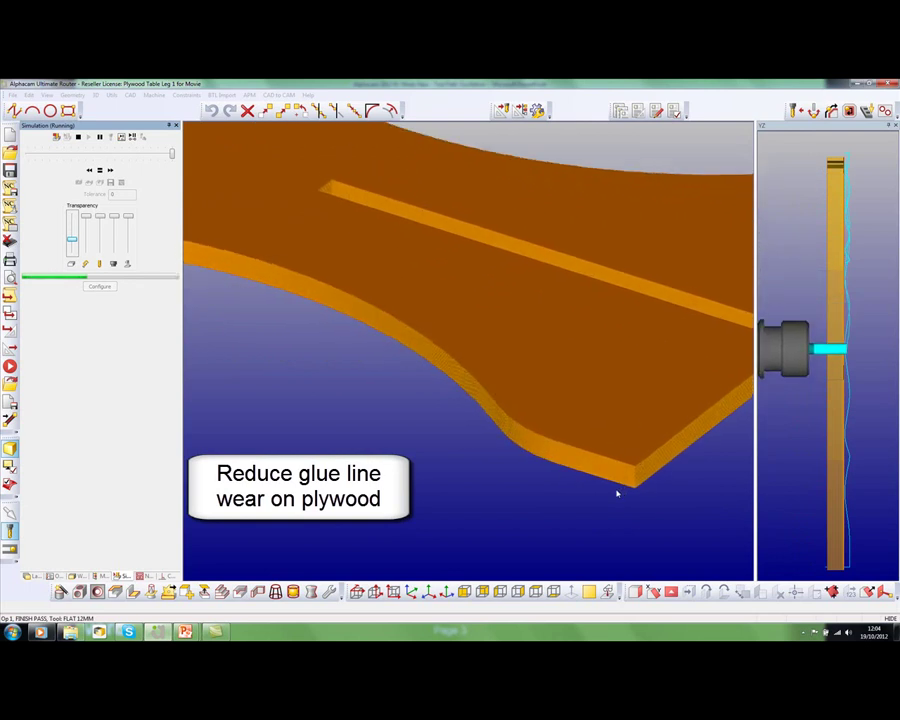
scroll(616, 470, up, 2)
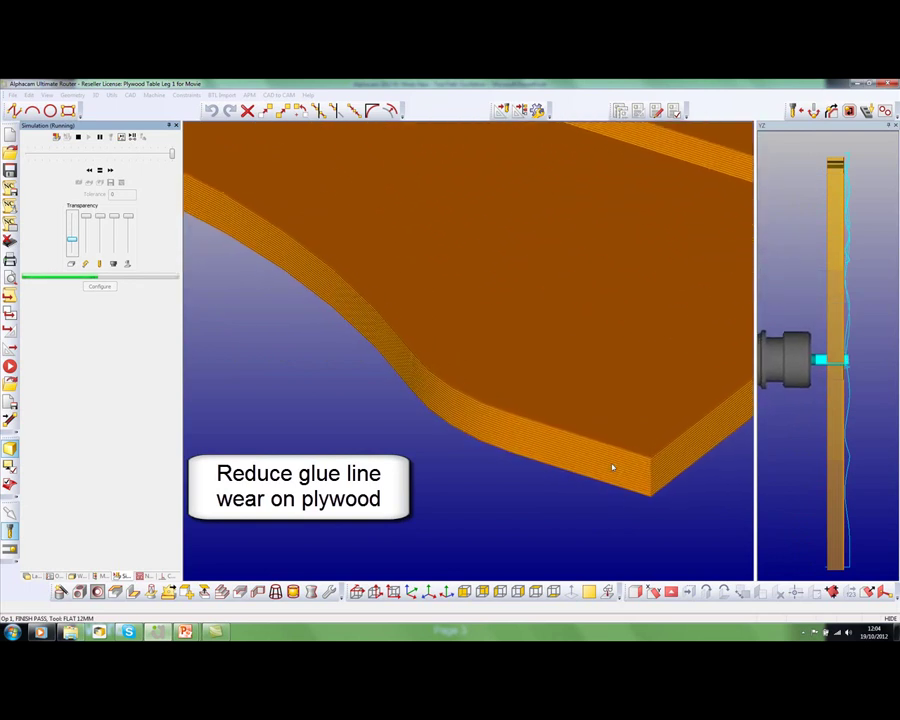
scroll(613, 467, down, 3)
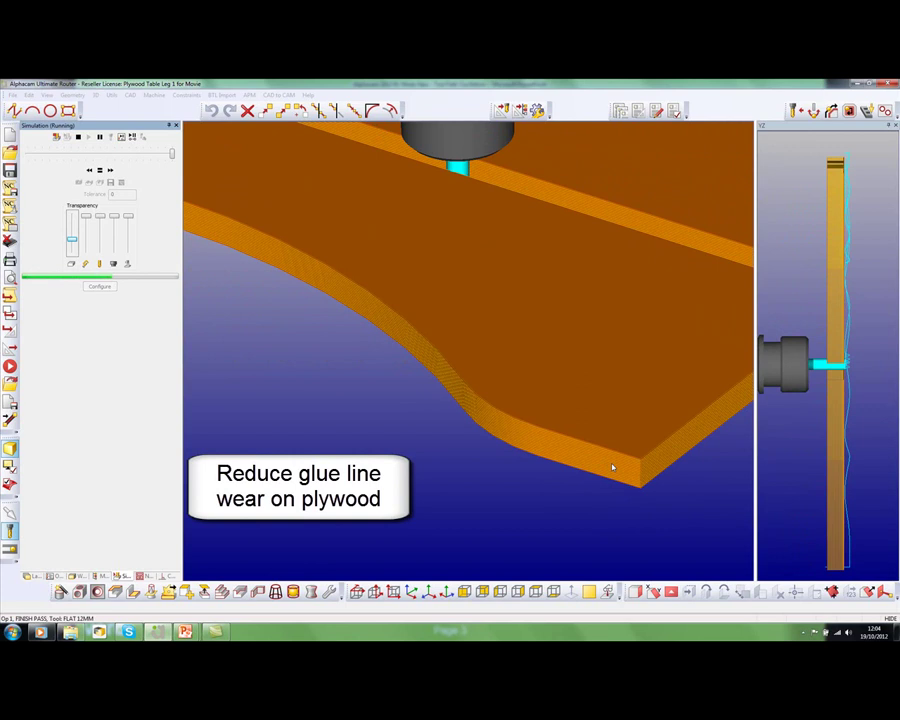
scroll(613, 467, down, 5)
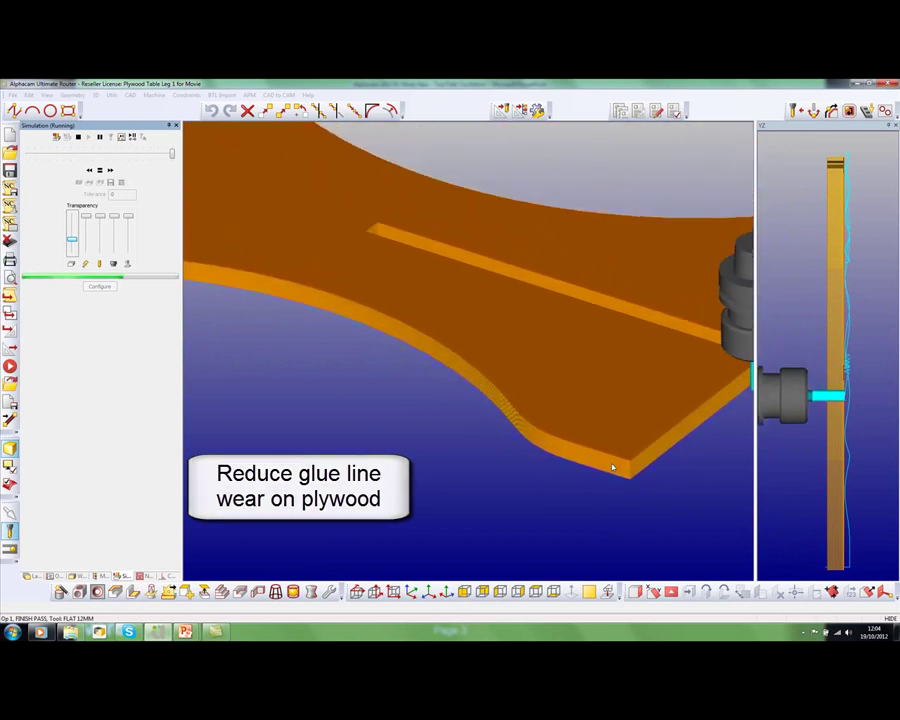
scroll(331, 375, down, 8)
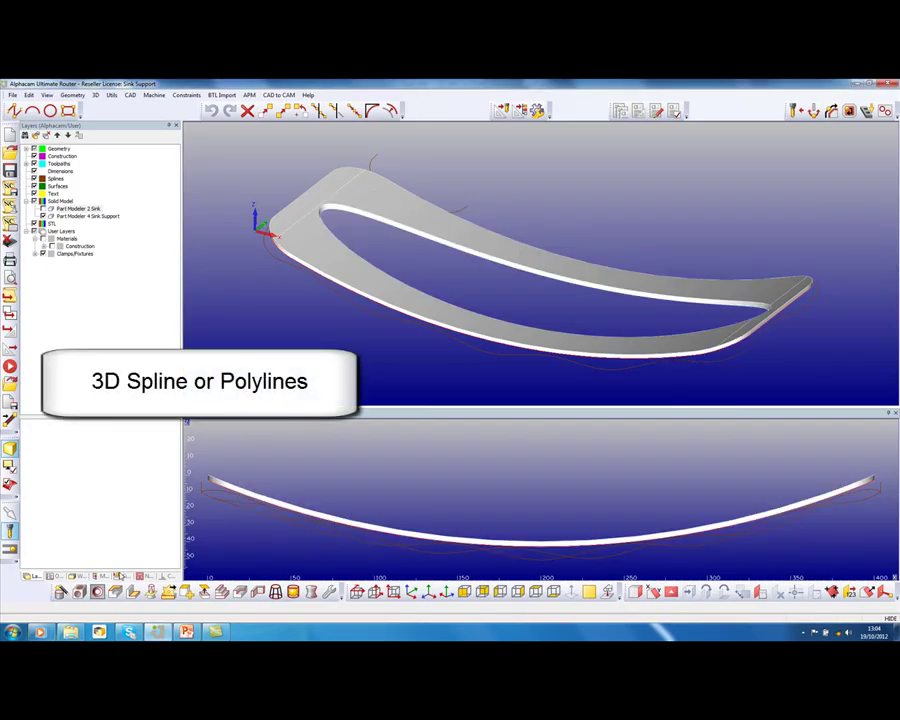
click(87, 137)
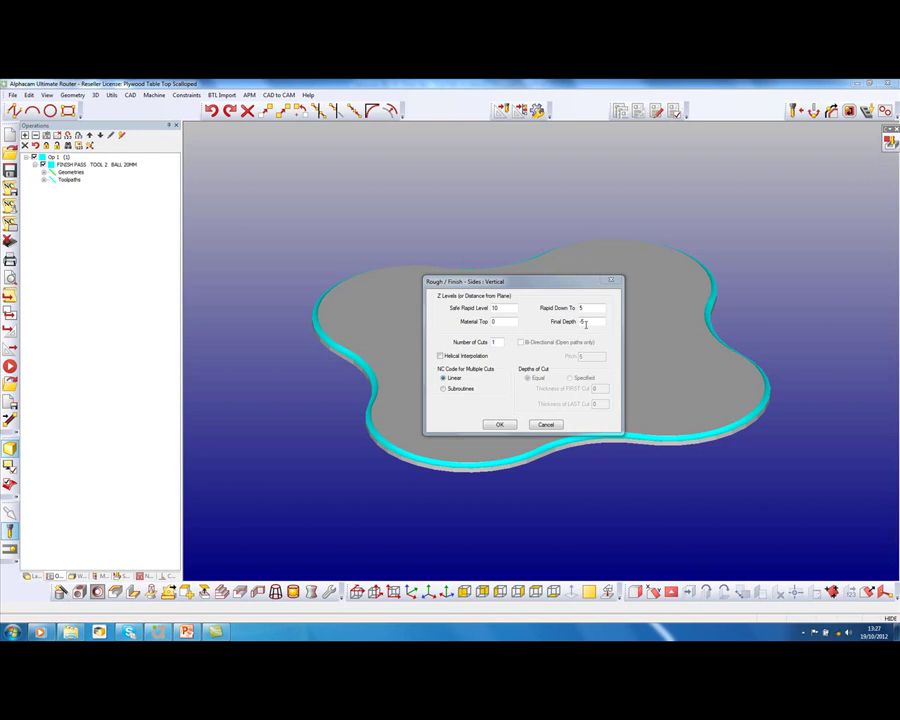
Step: Accept the finish pass at final depth -5 and apply sinusoidal oscillation above it with approximate pitch 200, height 5 and tolerance 1
click(500, 425)
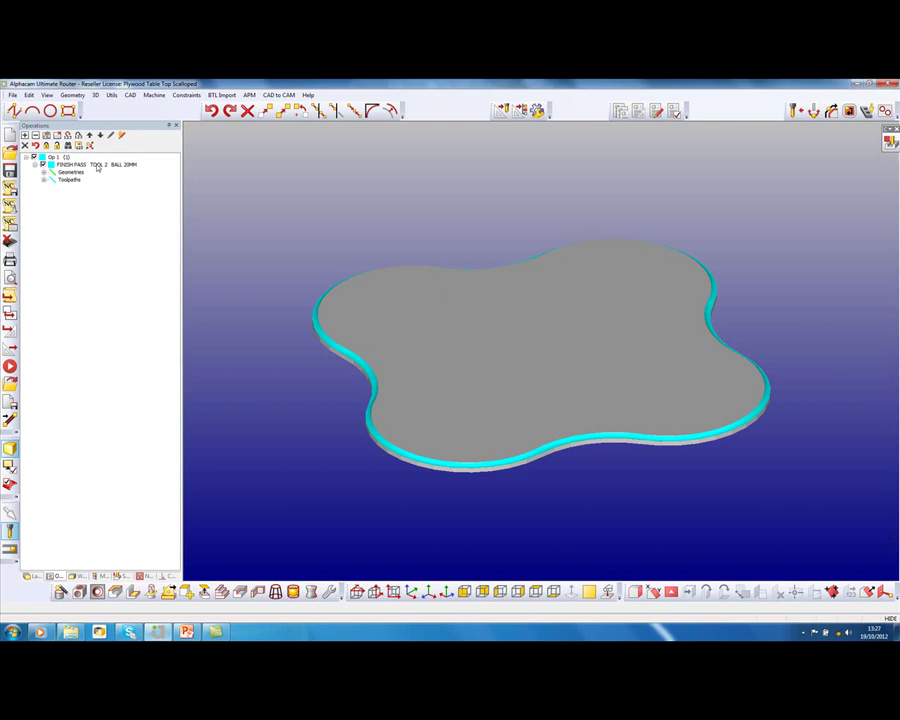
right_click(97, 166)
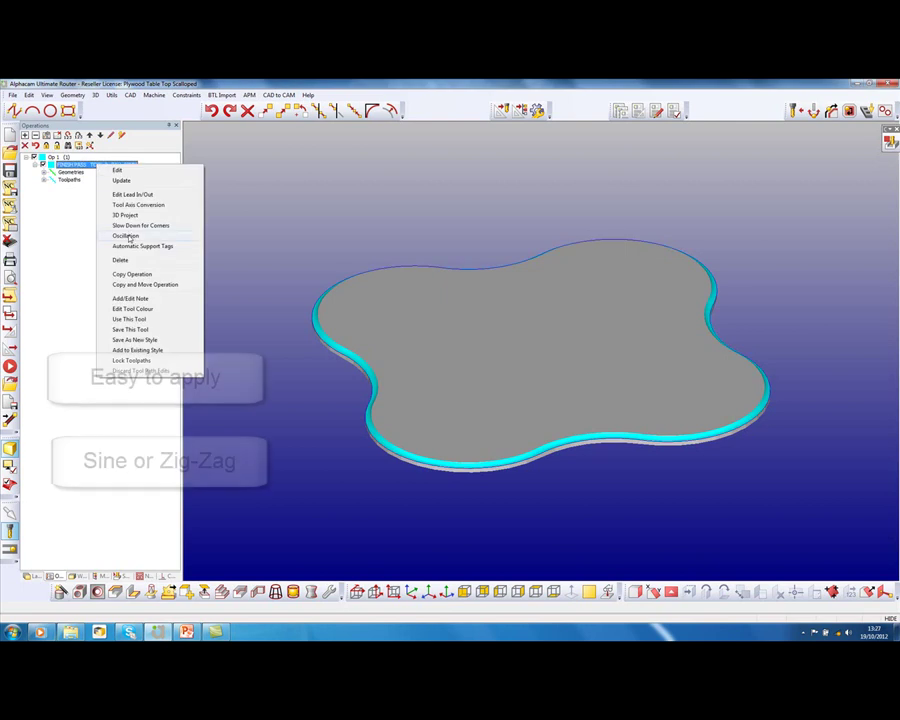
click(126, 236)
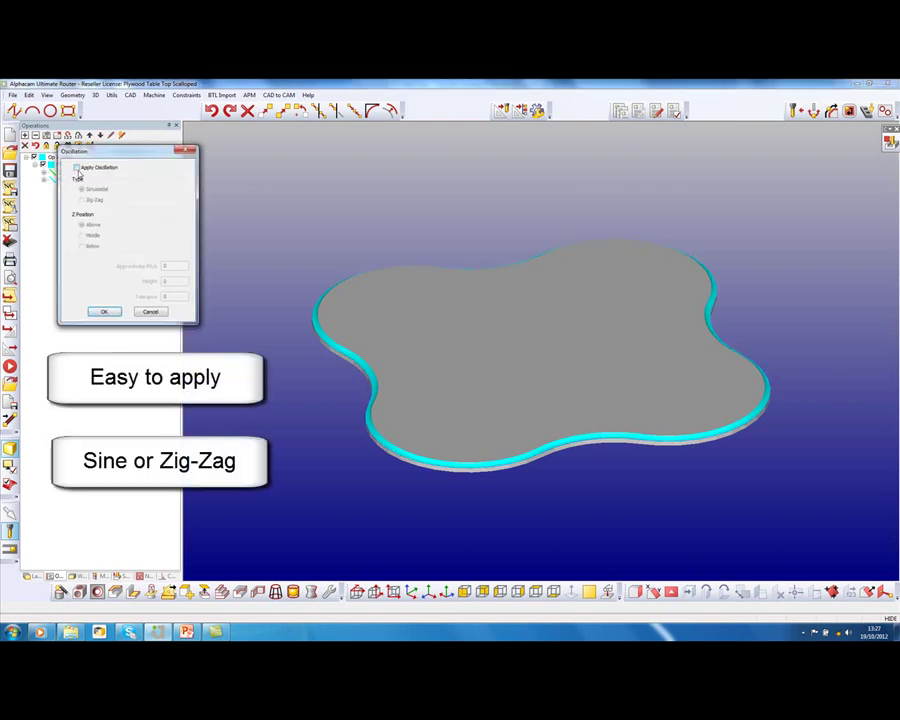
click(77, 169)
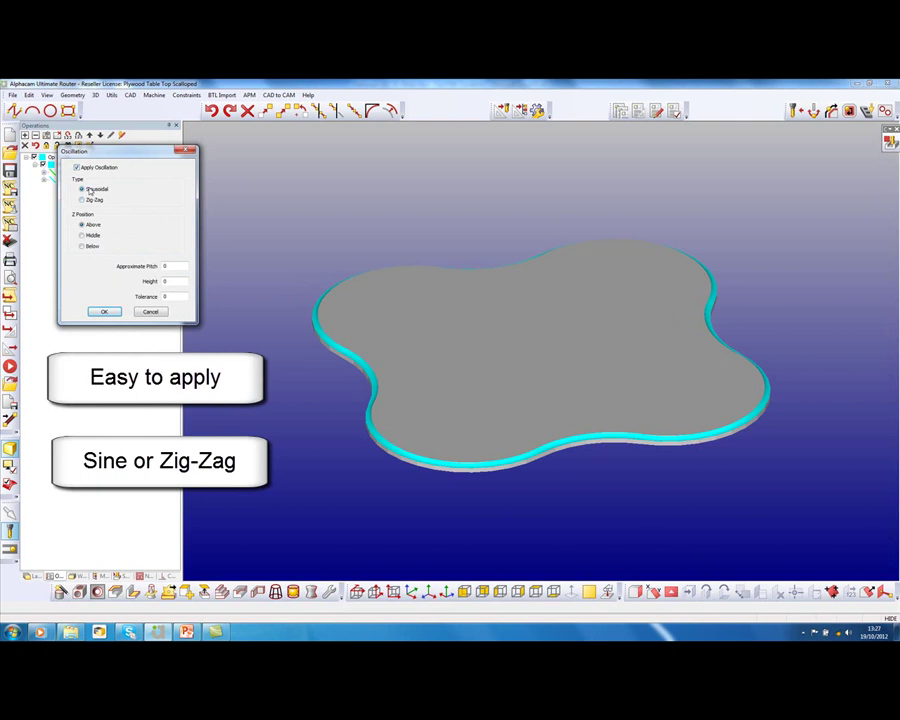
double_click(170, 266)
text(200)
key(Tab)
text(5)
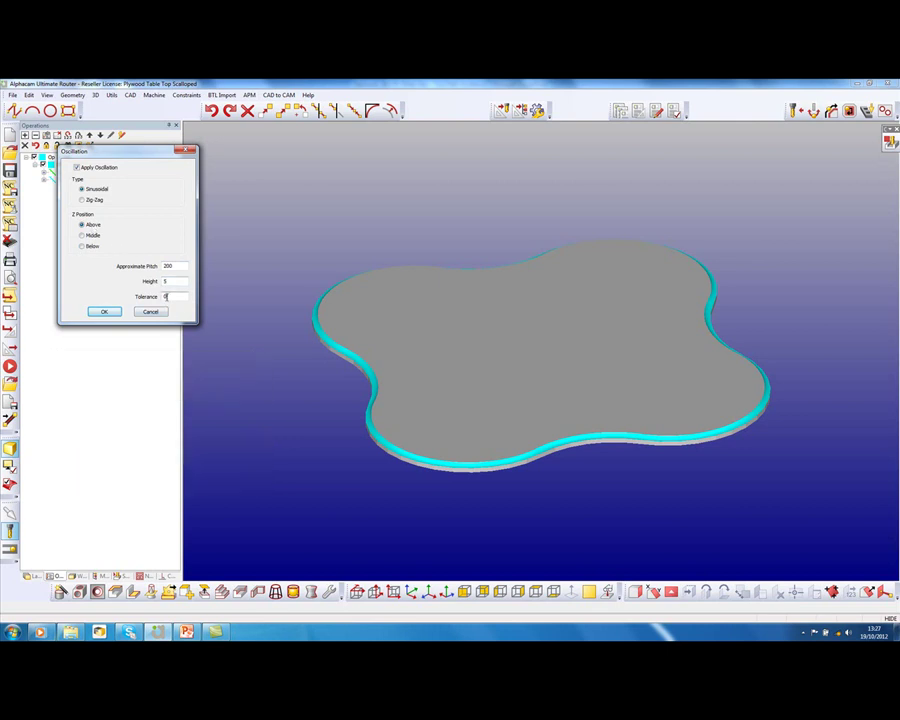
click(166, 298)
text(.1)
click(104, 311)
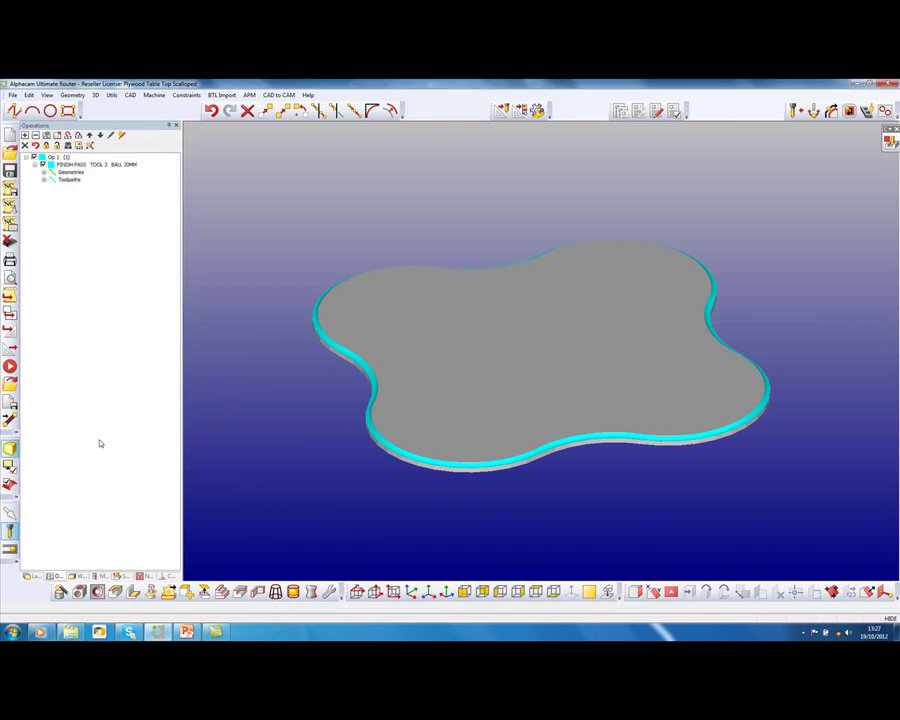
Step: Run the solid simulation of the oscillated finish pass and examine the scalloped edge of the table top
click(122, 577)
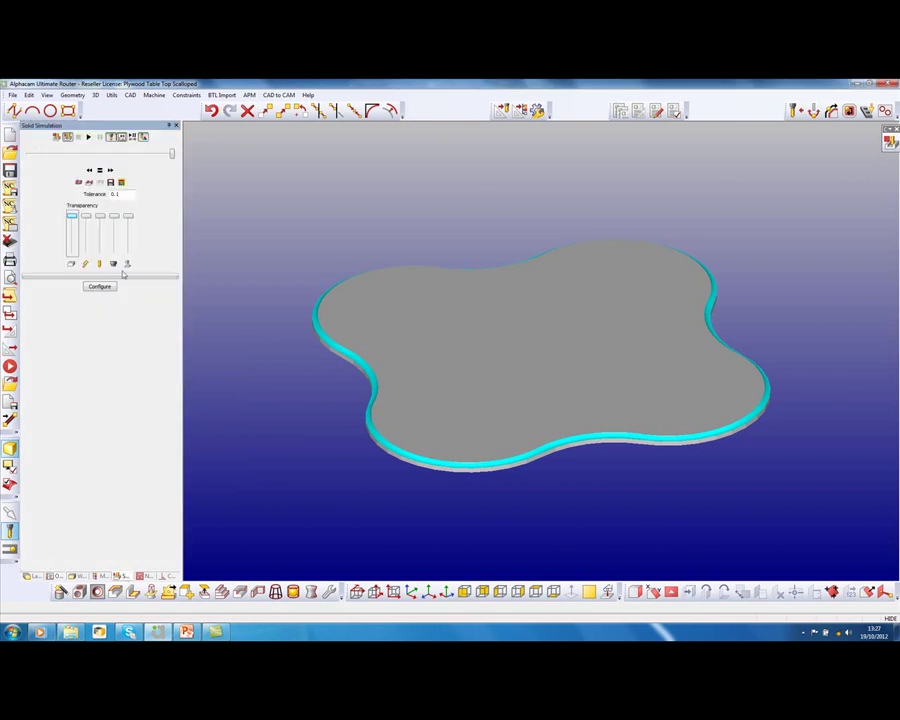
click(88, 137)
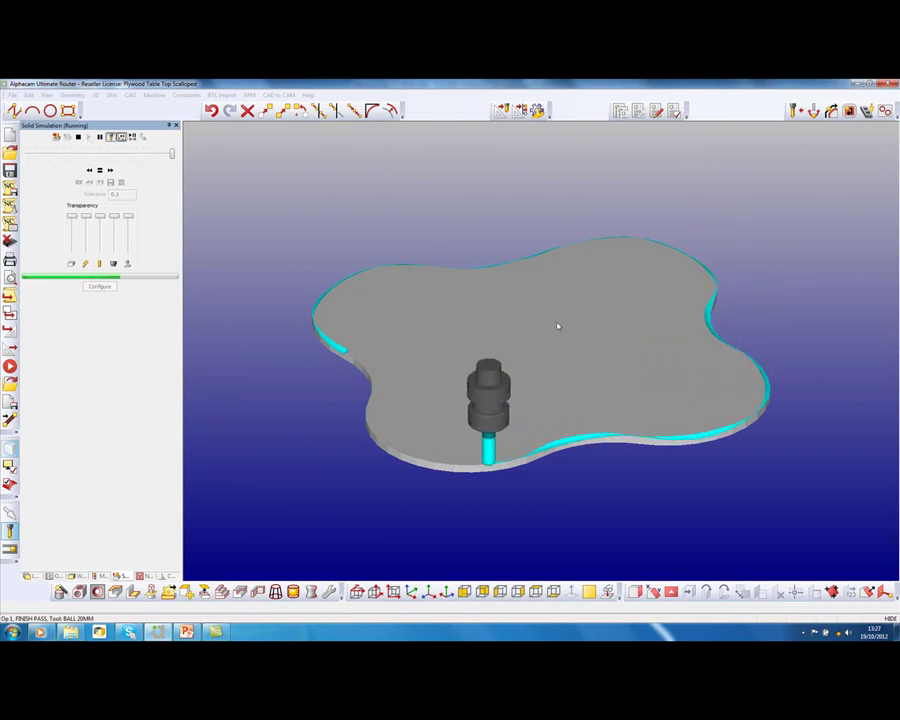
scroll(650, 440, up, 5)
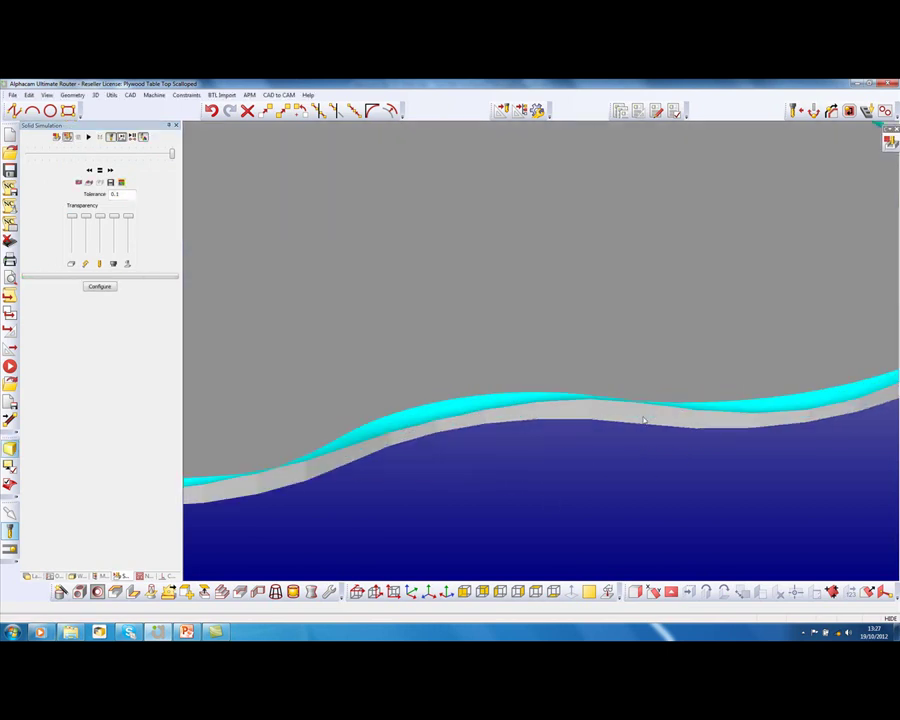
scroll(644, 415, up, 2)
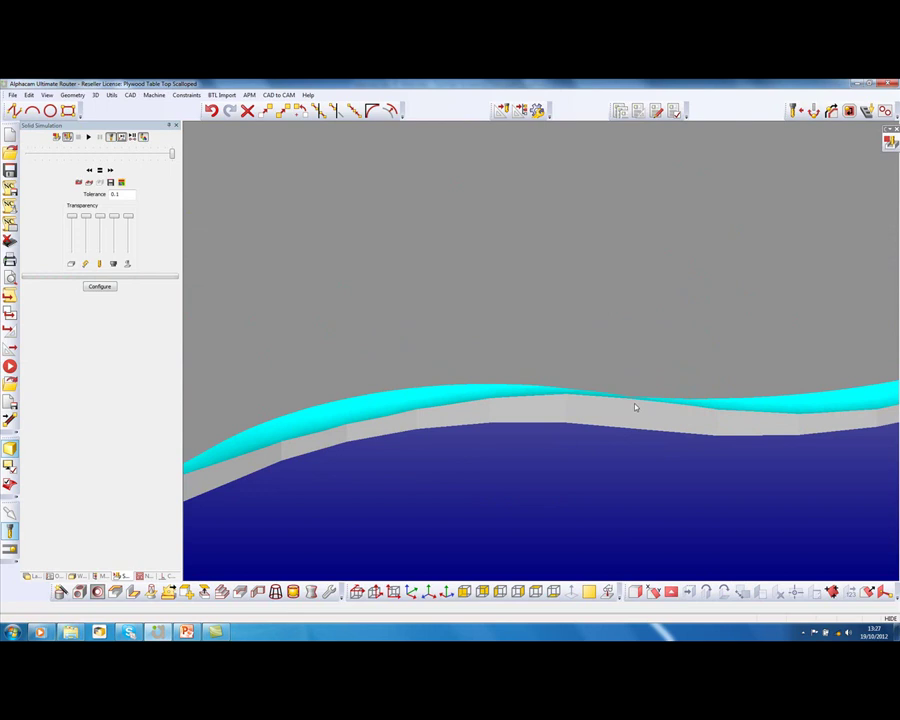
scroll(634, 407, down, 3)
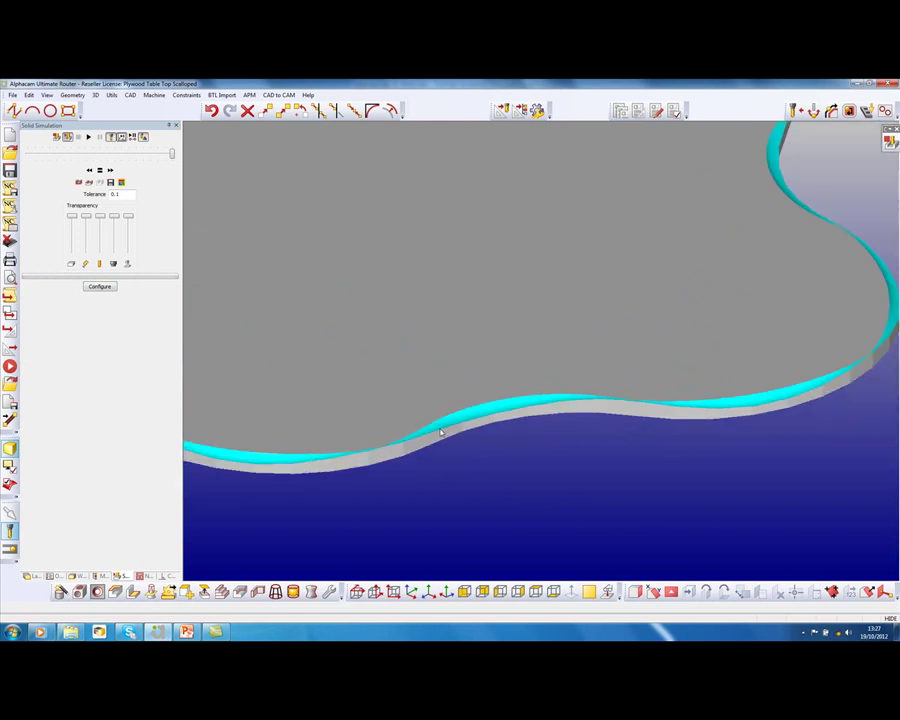
scroll(231, 311, down, 5)
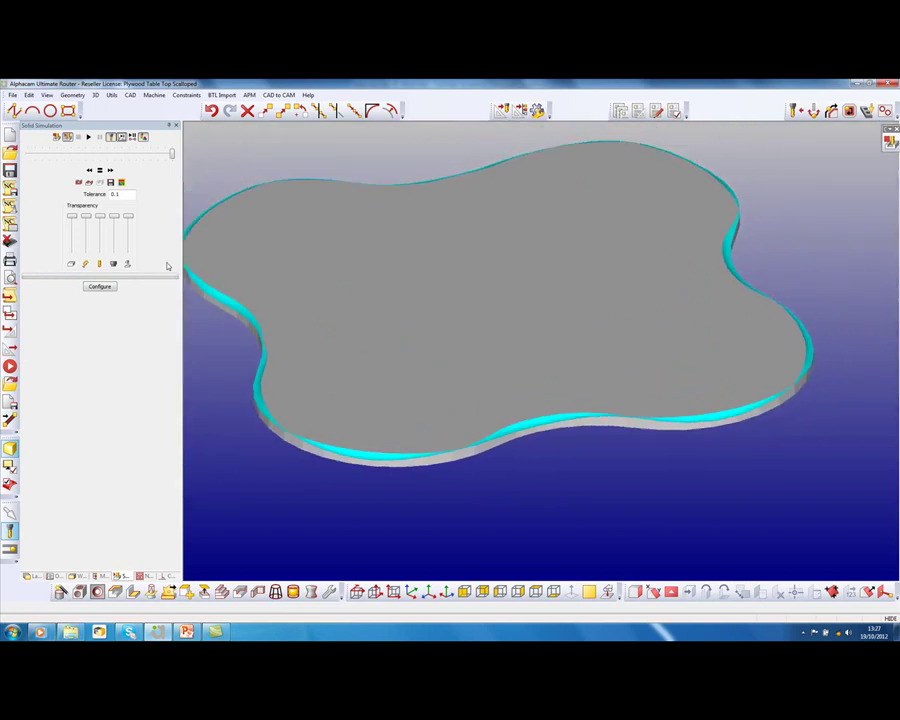
Step: Set the approximate pitch of the finish pass's oscillation to 50
click(57, 577)
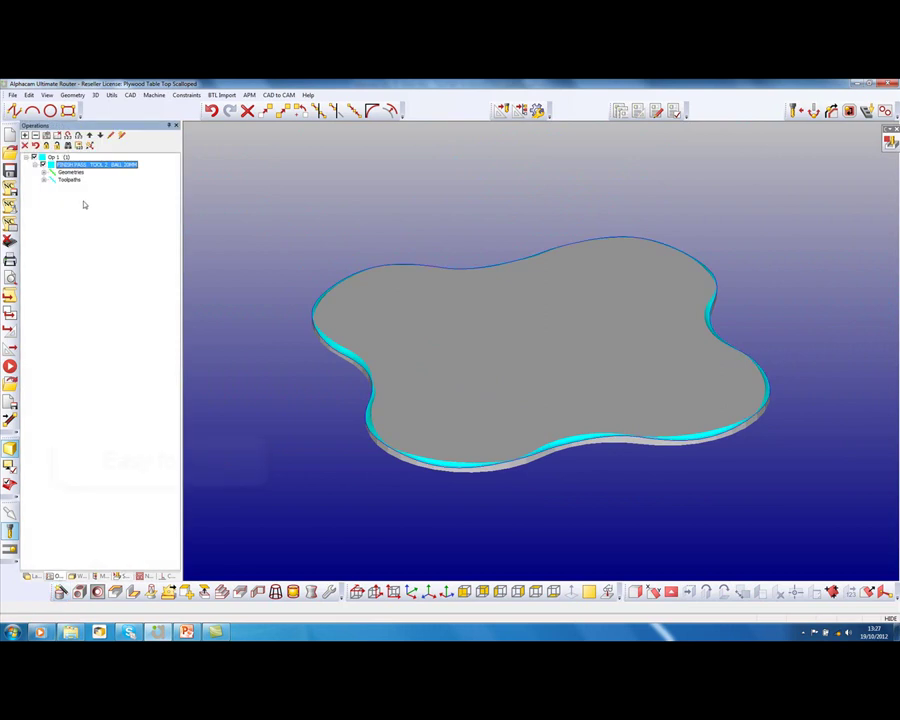
right_click(82, 164)
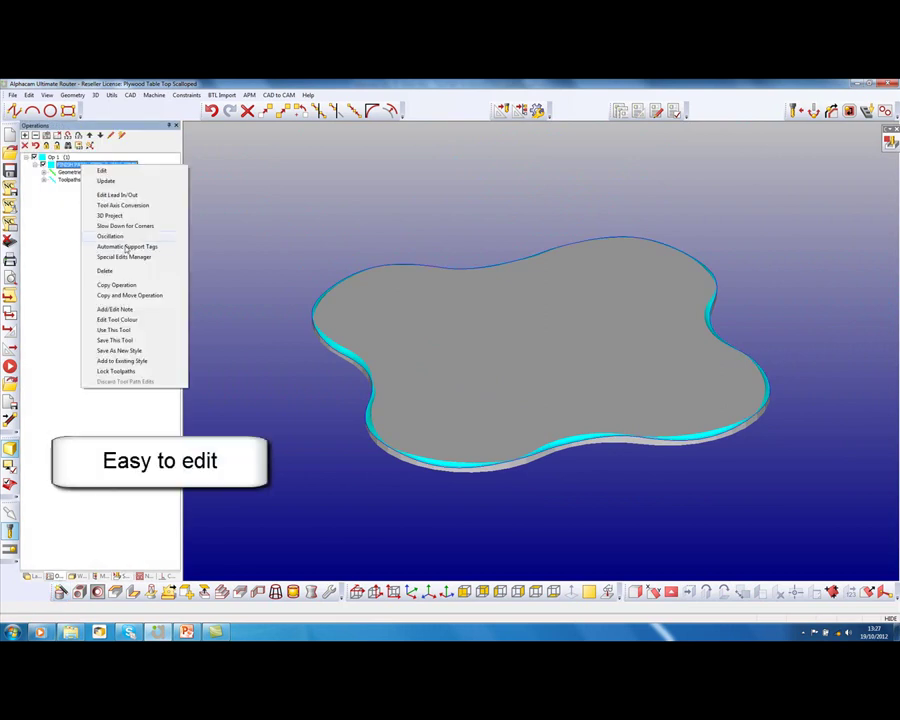
click(112, 236)
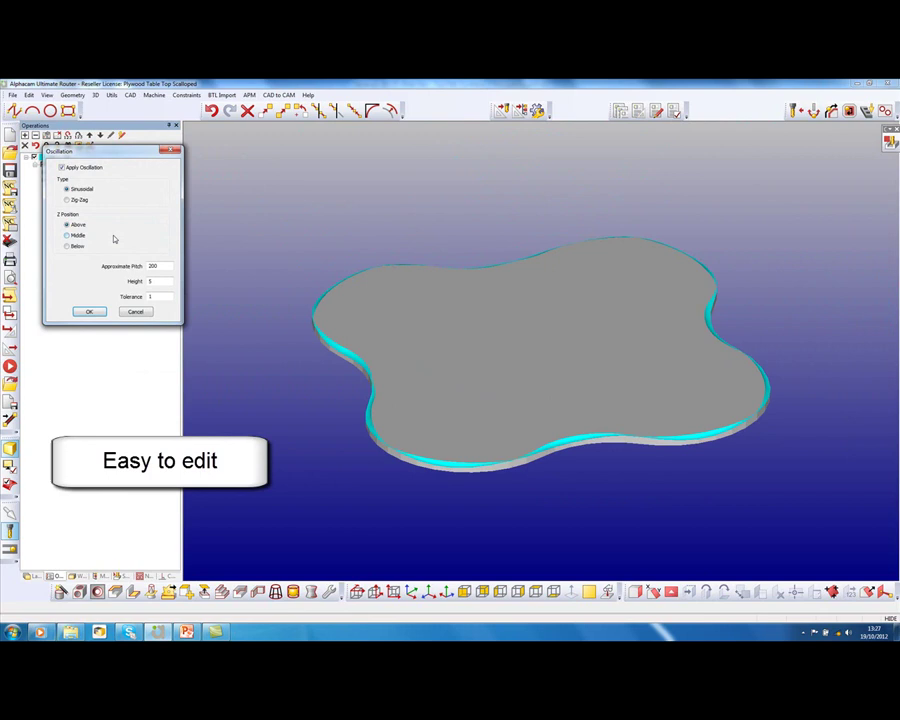
double_click(152, 266)
text(50)
click(89, 311)
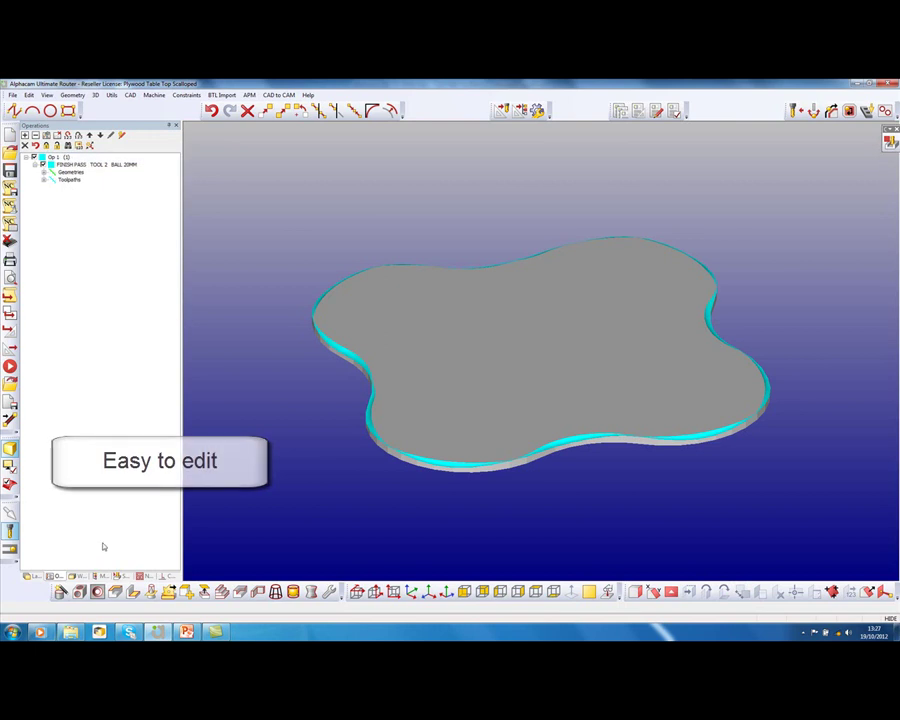
Step: Simulate the table top again with the shorter oscillation pitch and examine the scallops along its edge
click(121, 576)
click(89, 138)
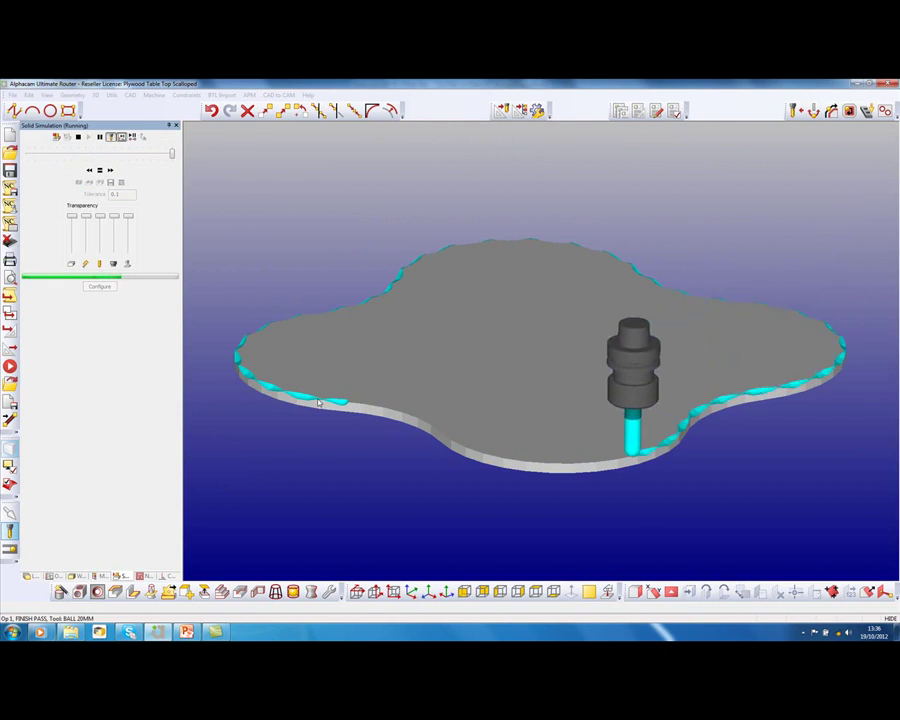
scroll(323, 400, up, 5)
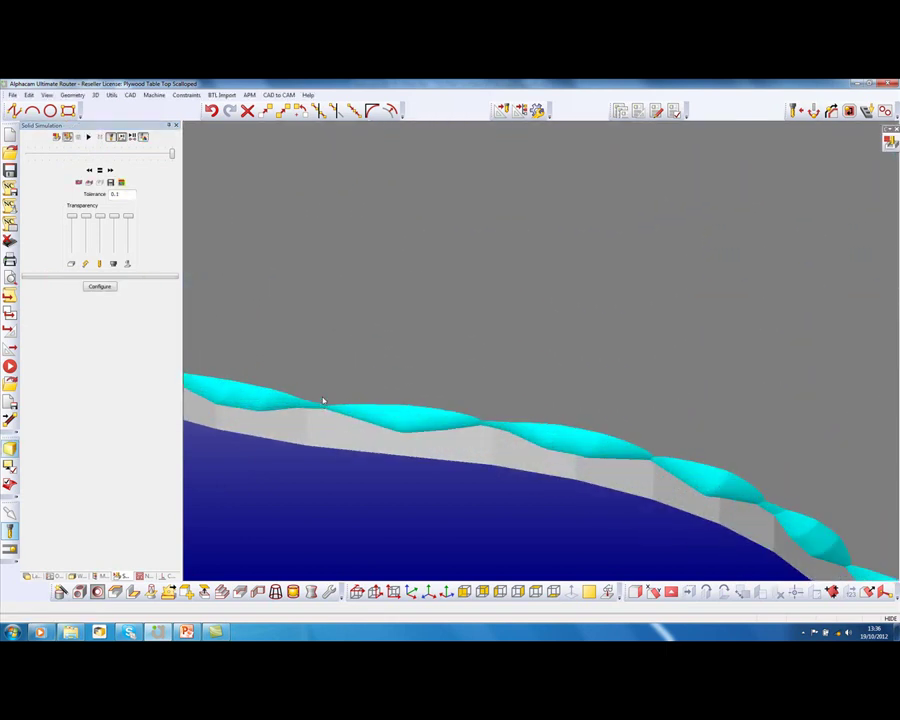
scroll(369, 427, down, 5)
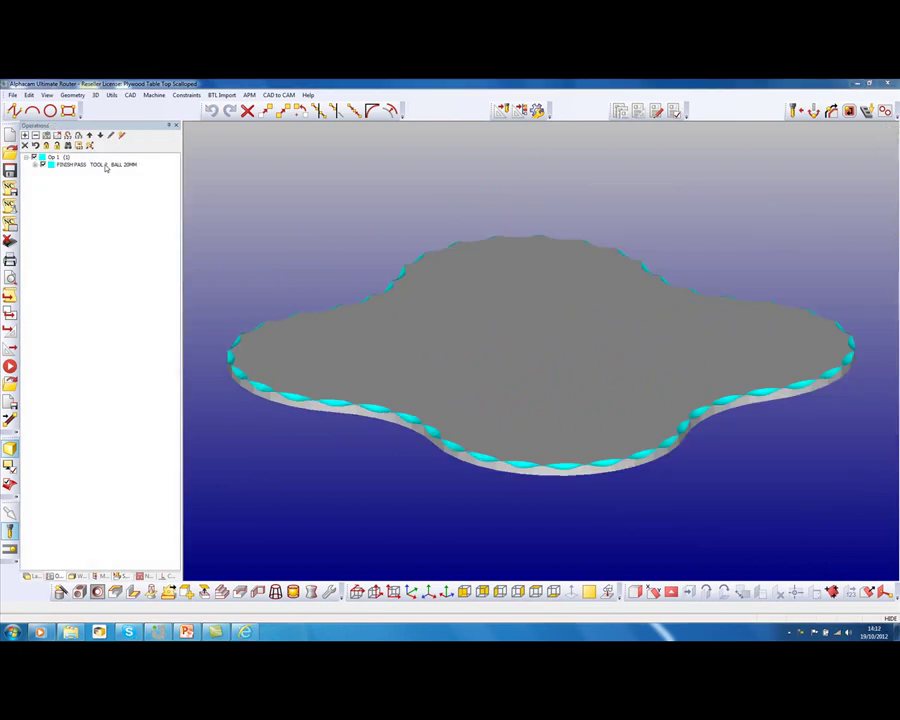
Step: Save the oscillated finish pass as a new machining style named 20mm Ball in the Plywood Parts Oscillating folder
right_click(106, 164)
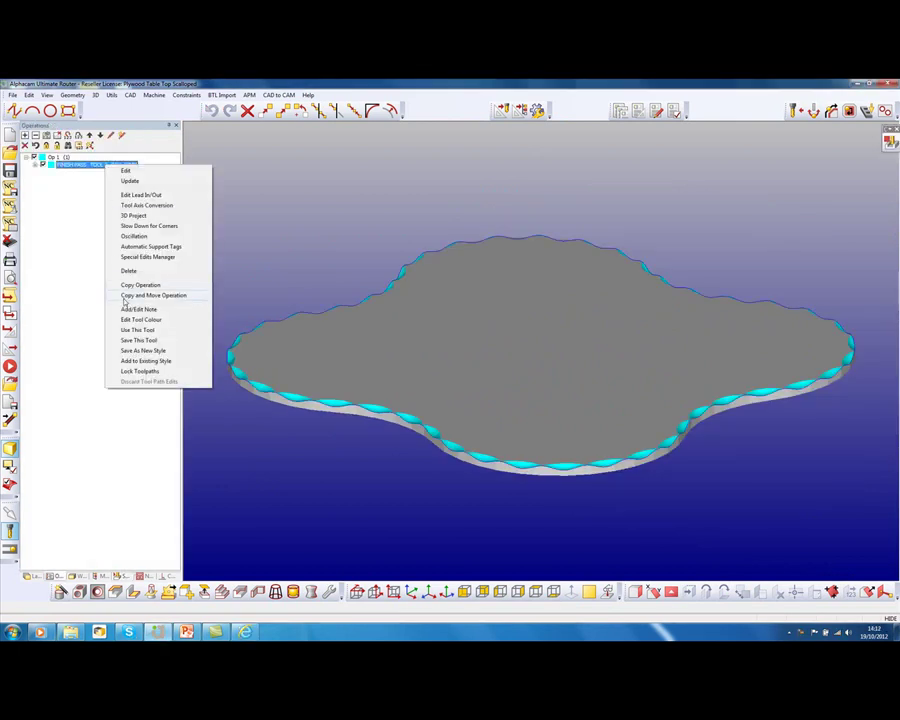
click(145, 350)
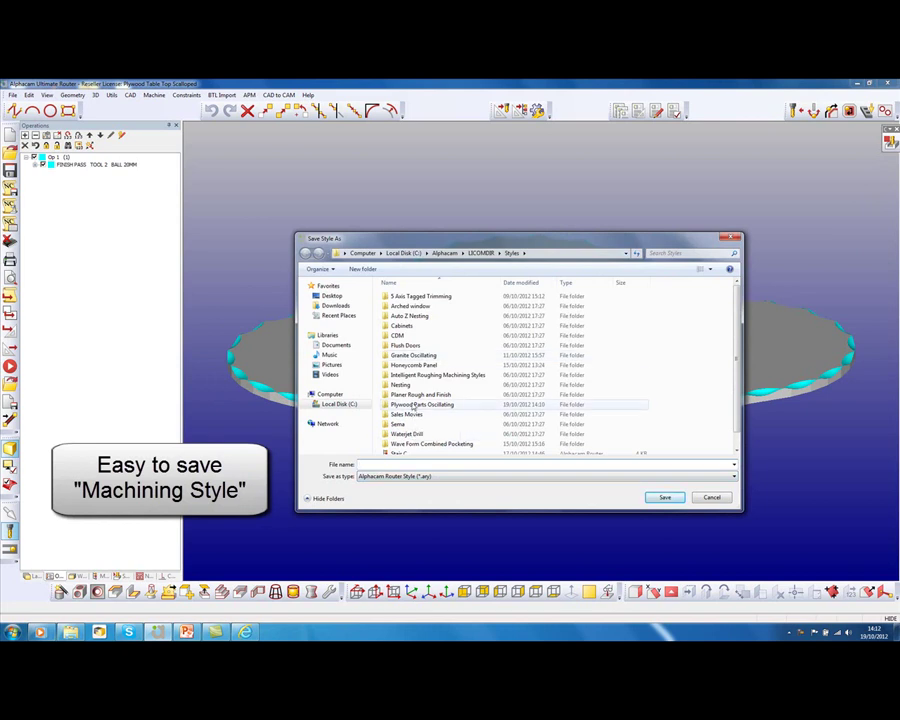
click(413, 405)
double_click(413, 405)
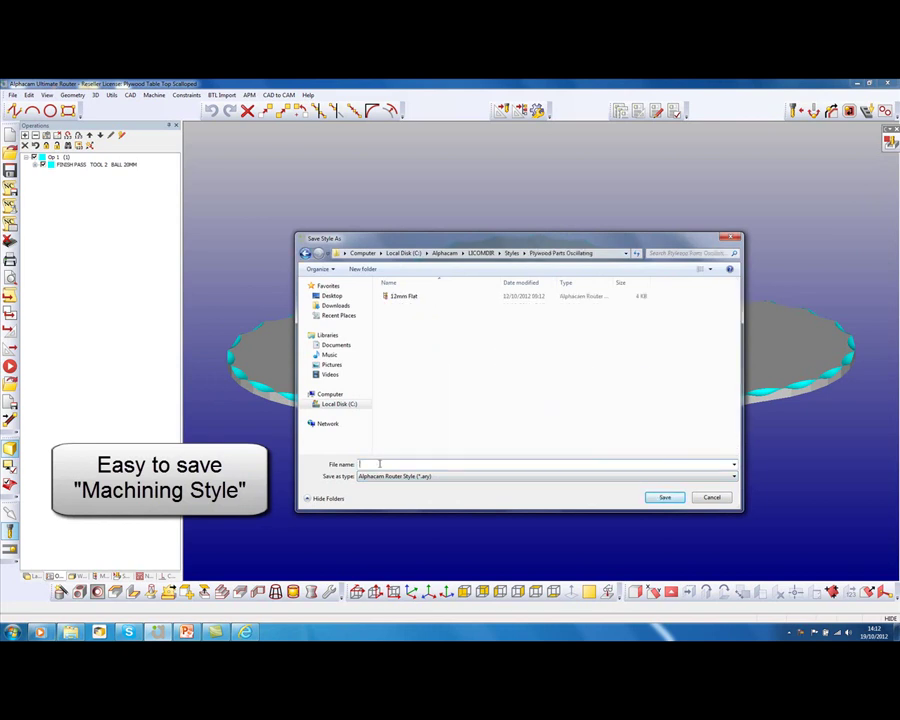
click(379, 463)
text(20mm Ball)
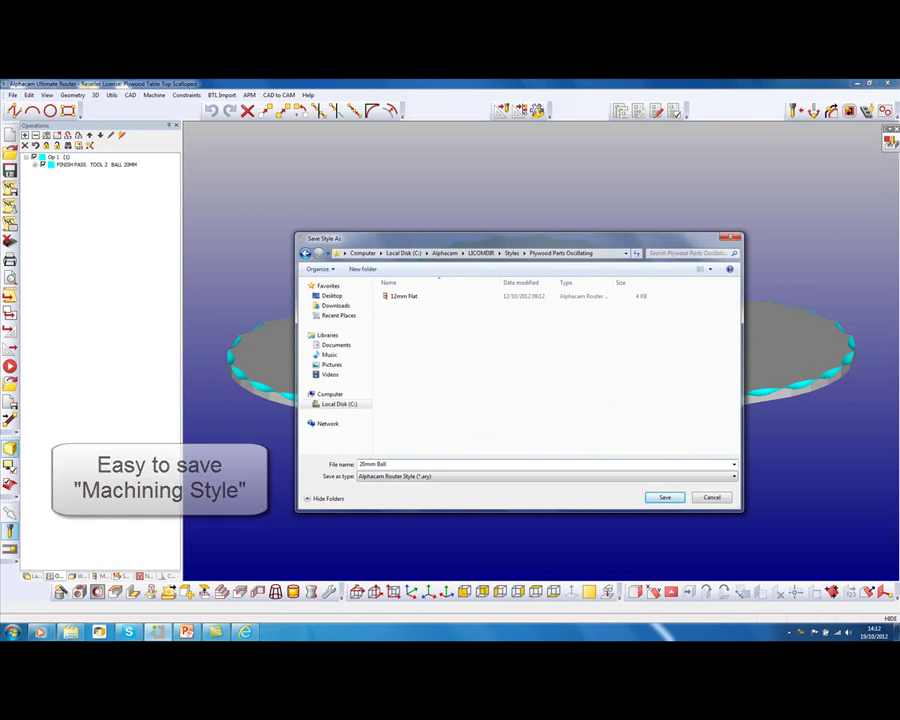
key(Return)
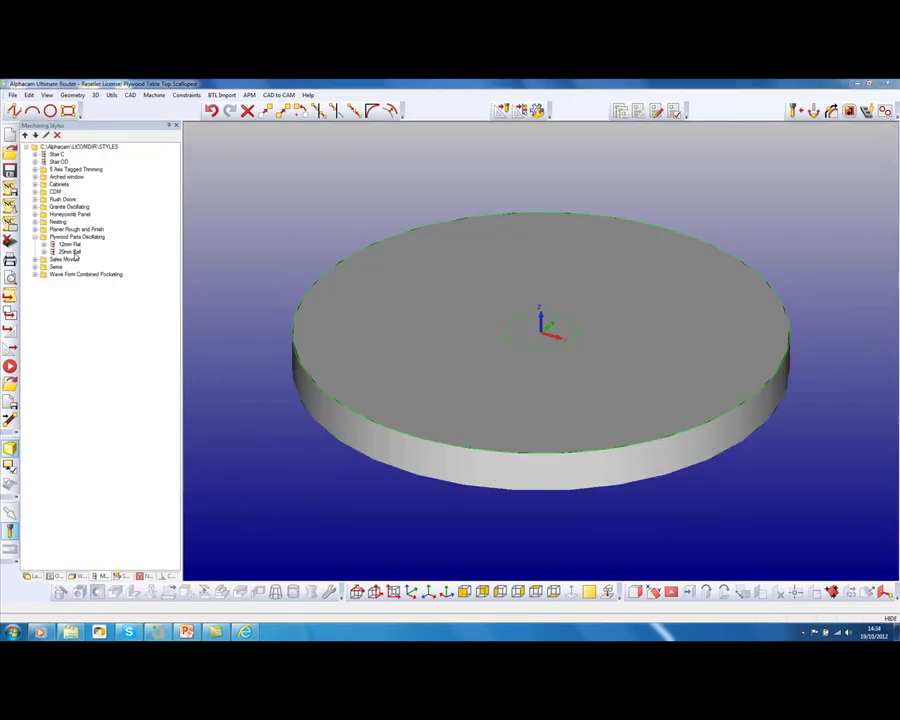
Step: Assign the existing outline layer as the geometry layer for the 20mm Ball machining style
right_click(68, 251)
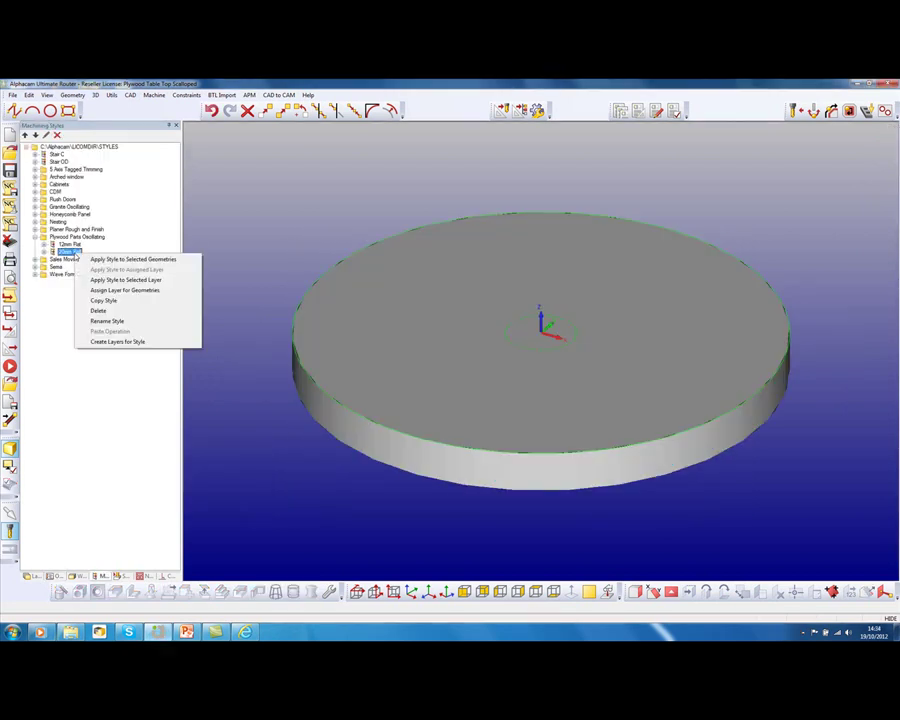
click(125, 291)
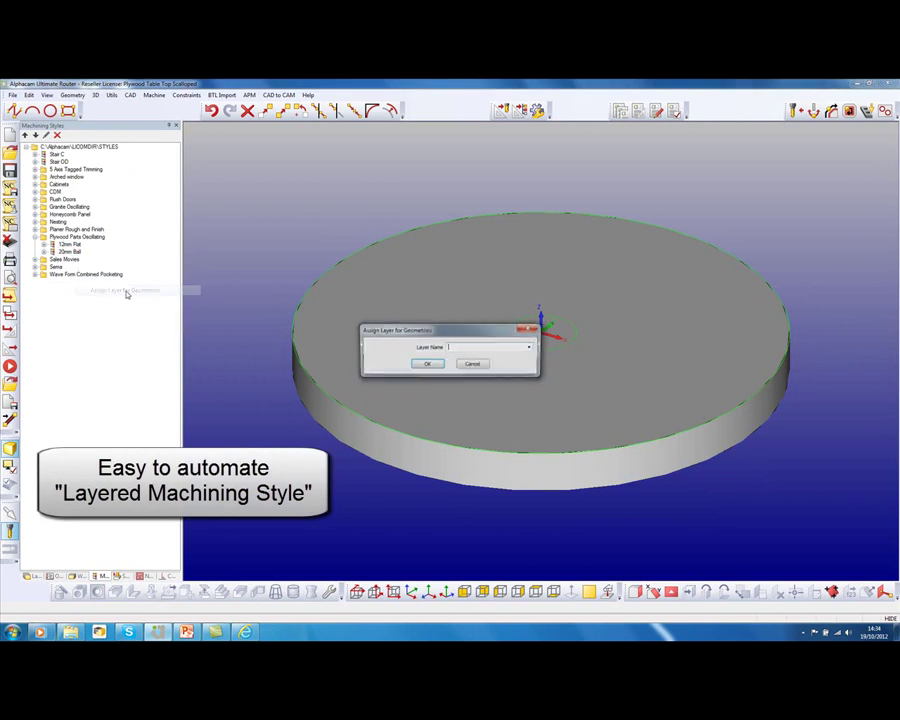
click(532, 348)
click(490, 363)
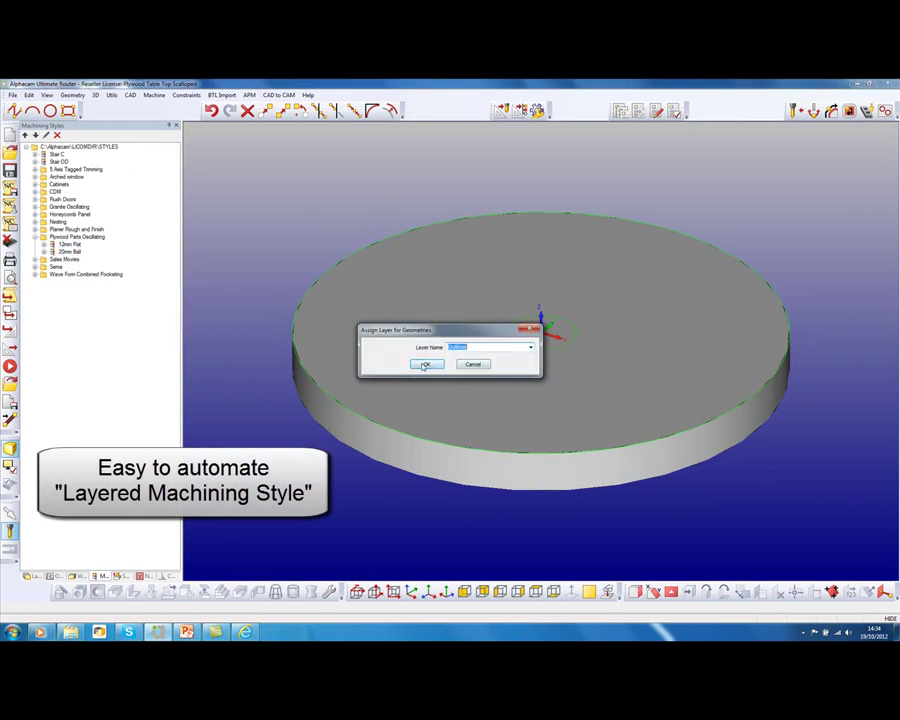
click(426, 364)
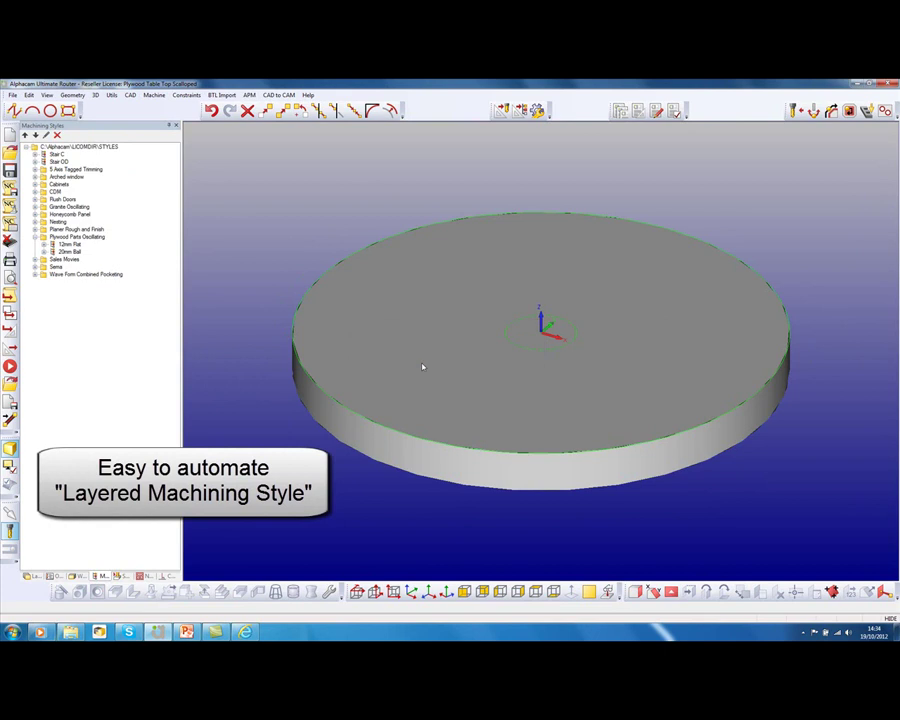
Step: Apply the 20mm Ball style to its assigned layer on the round table top and run the solid simulation
right_click(68, 252)
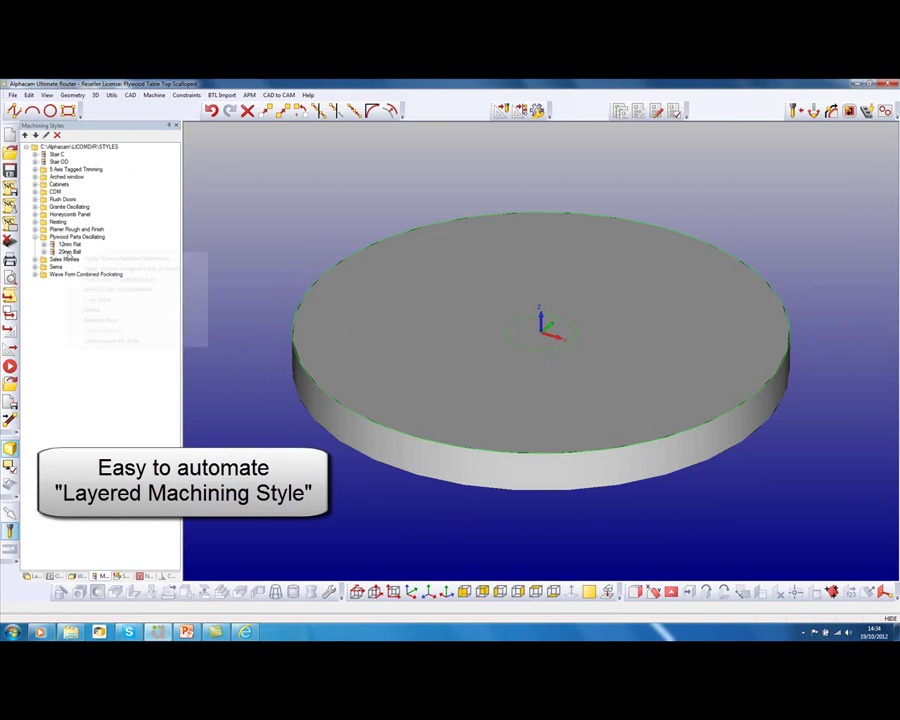
click(136, 271)
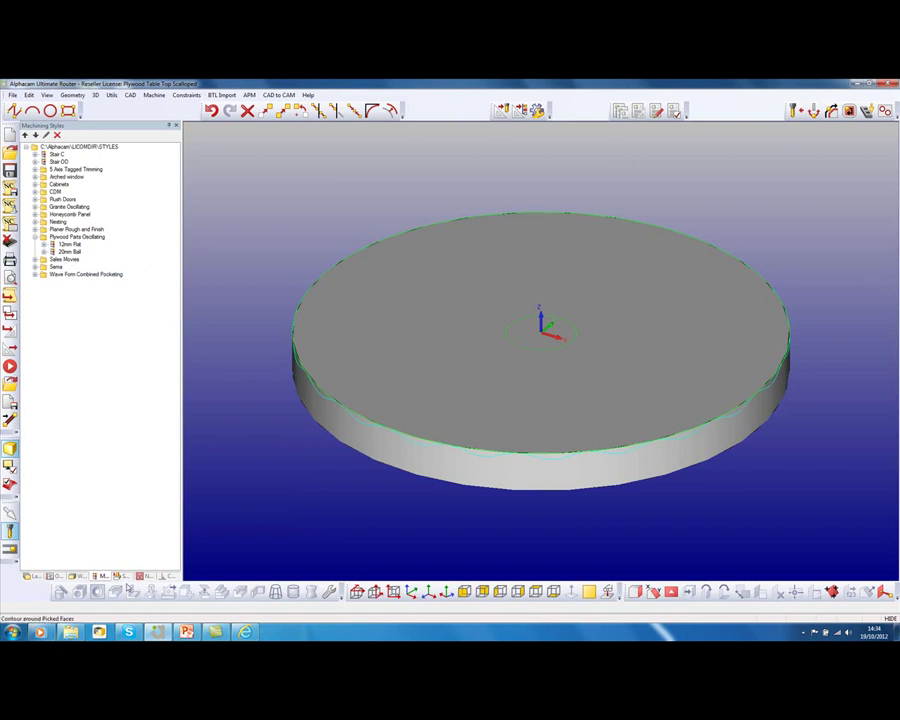
click(119, 576)
click(89, 138)
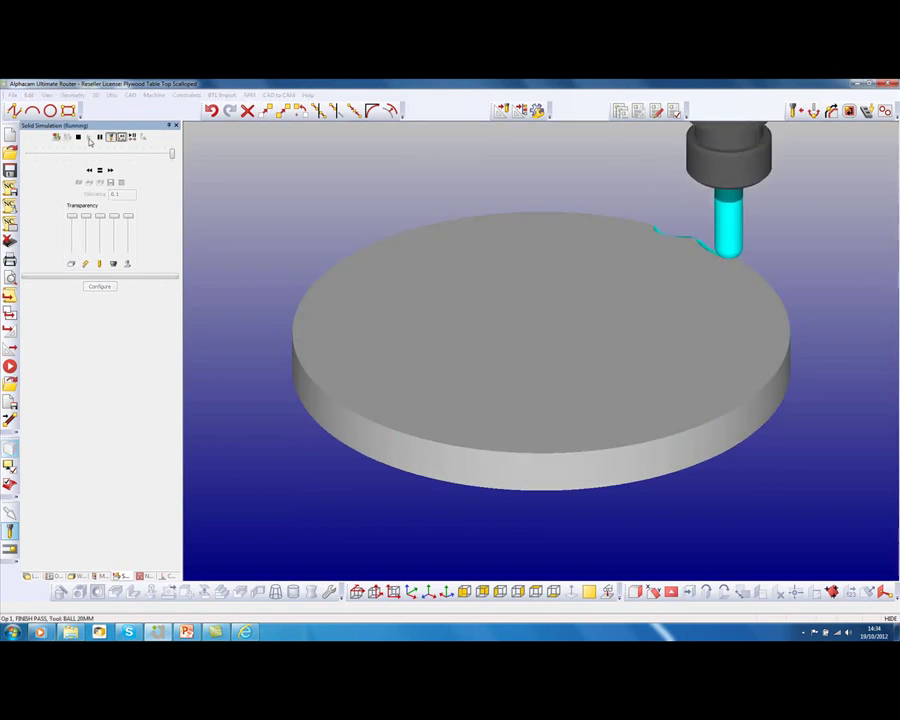